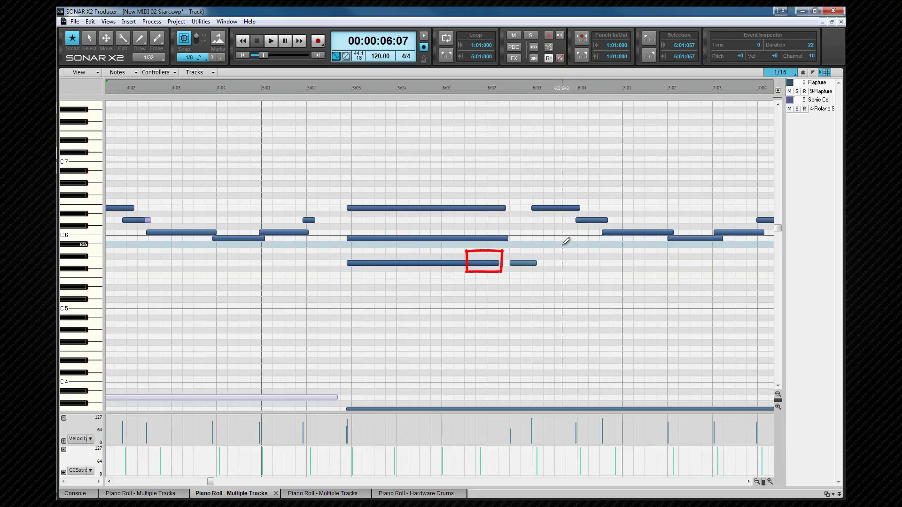
Step: Copy the held chord's B 5 note up to A 6 at 5:03:000 and open the copied note for editing
click(439, 239)
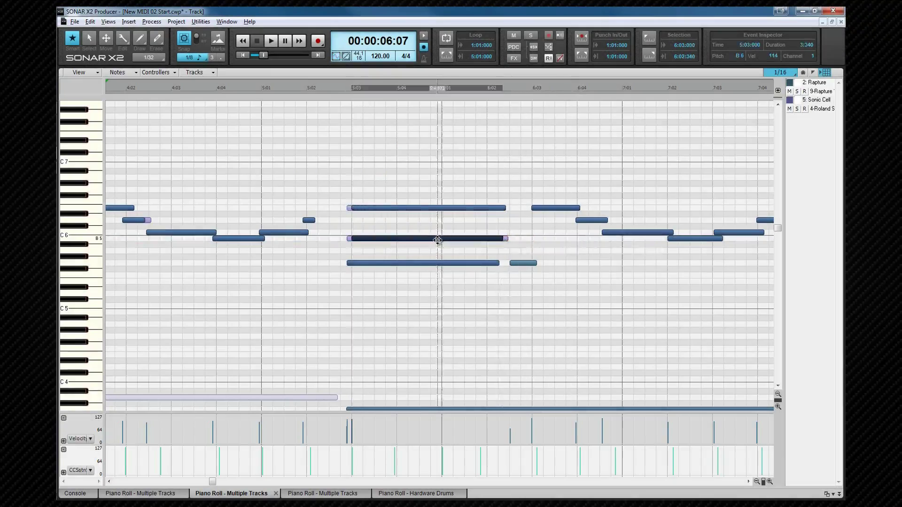
mouse_move(438, 240)
mouse_down()
mouse_move(448, 253)
mouse_move(443, 191)
mouse_move(431, 193)
mouse_move(445, 192)
mouse_move(443, 242)
mouse_up()
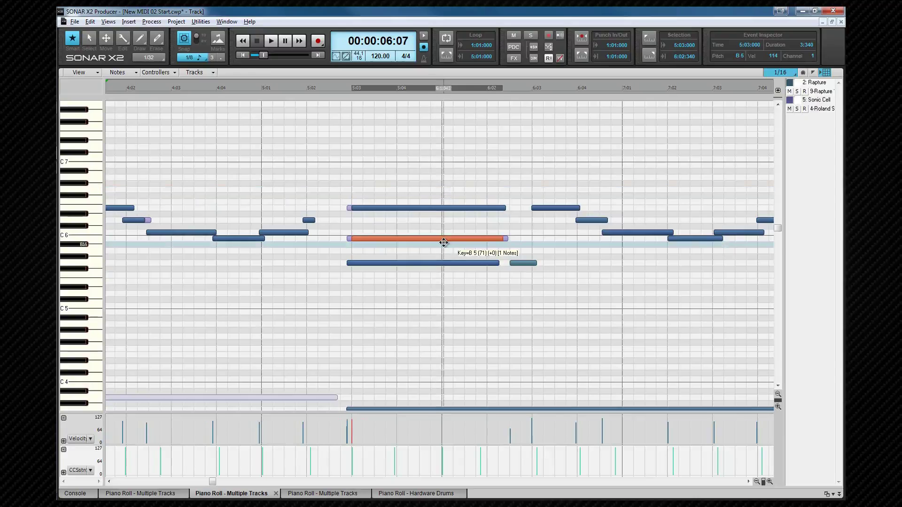
drag(443, 242, 435, 177)
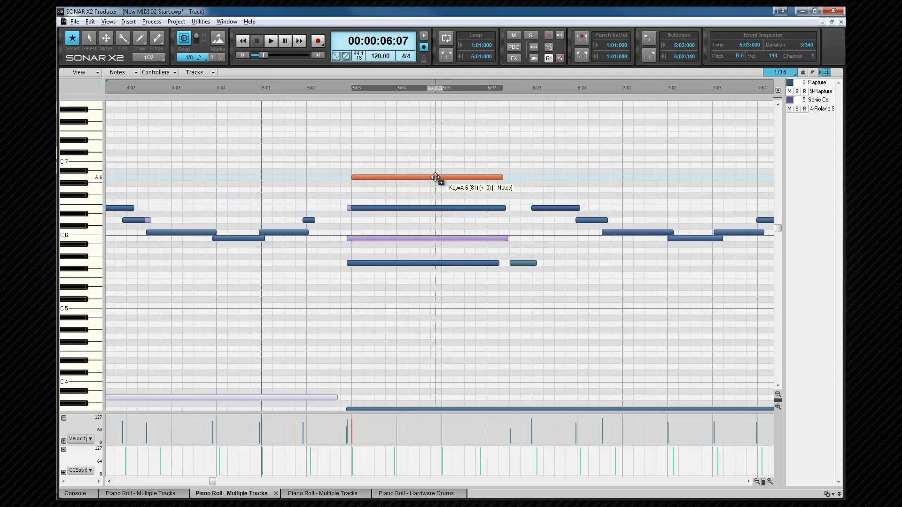
drag(435, 177, 430, 177)
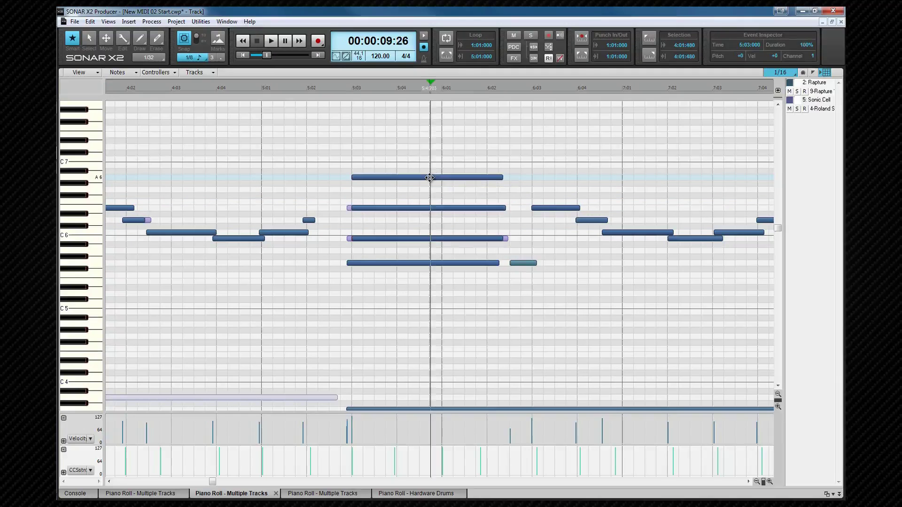
double_click(429, 178)
click(489, 226)
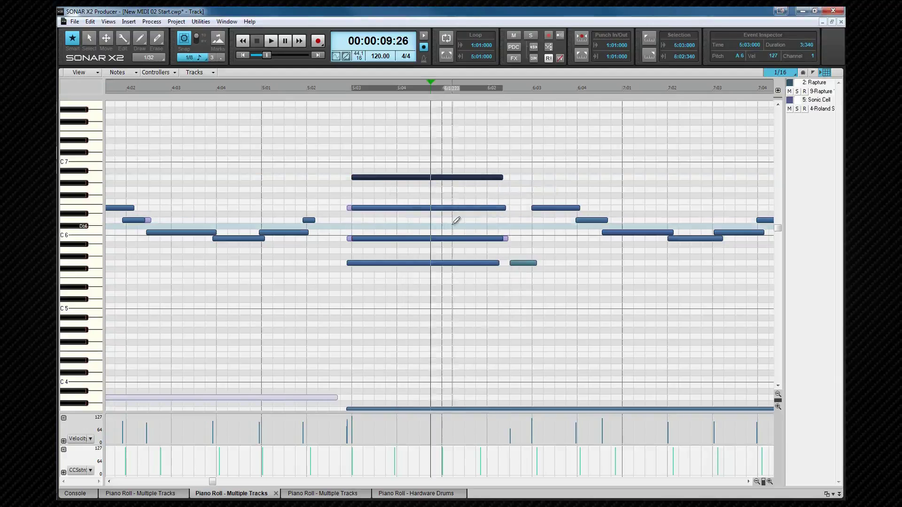
Step: Select the A 6 note together with the two chord notes directly below it and adjust their velocity as a group
ctrl+click(423, 208)
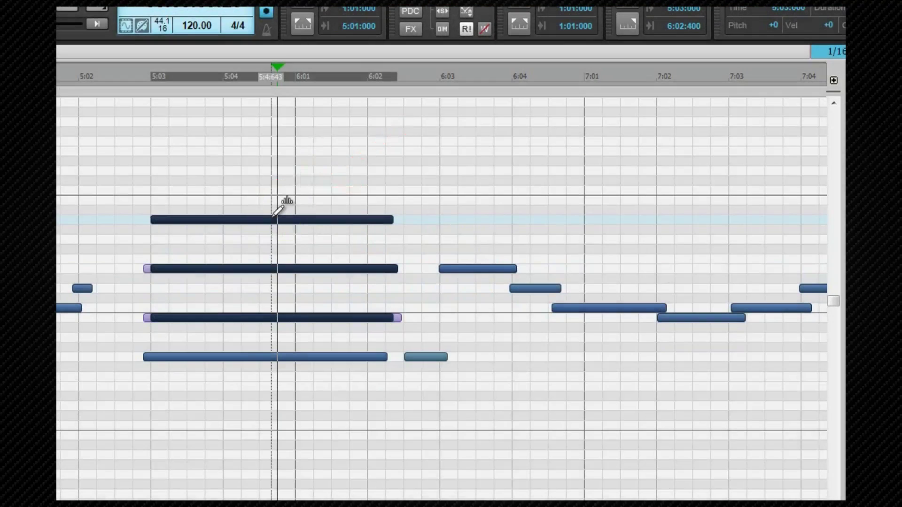
click(272, 217)
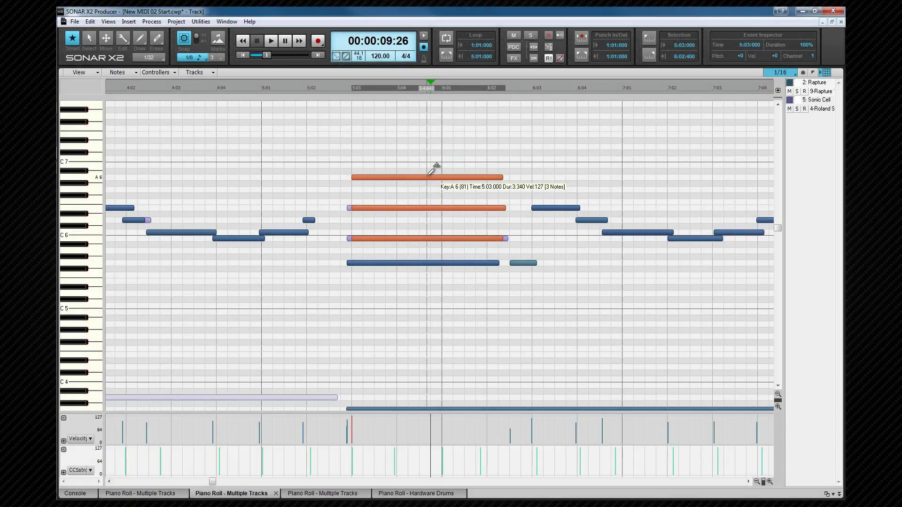
drag(428, 167, 429, 160)
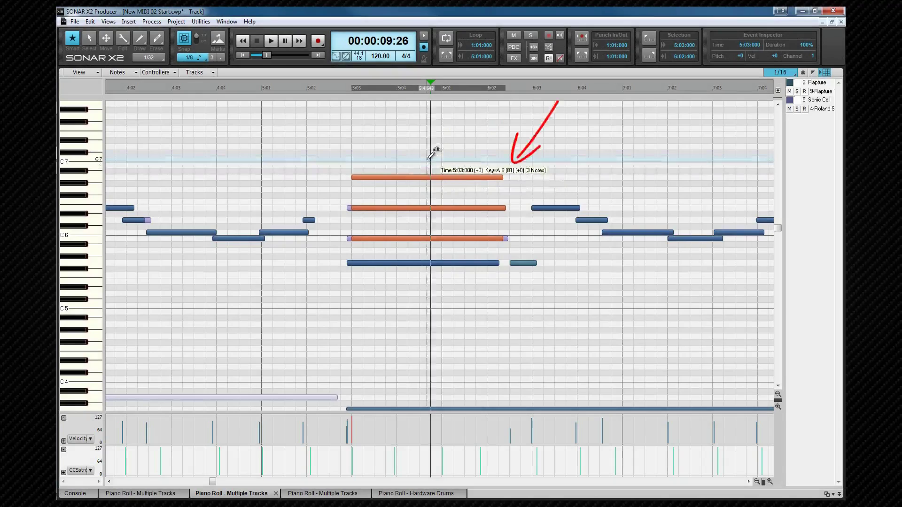
click(436, 198)
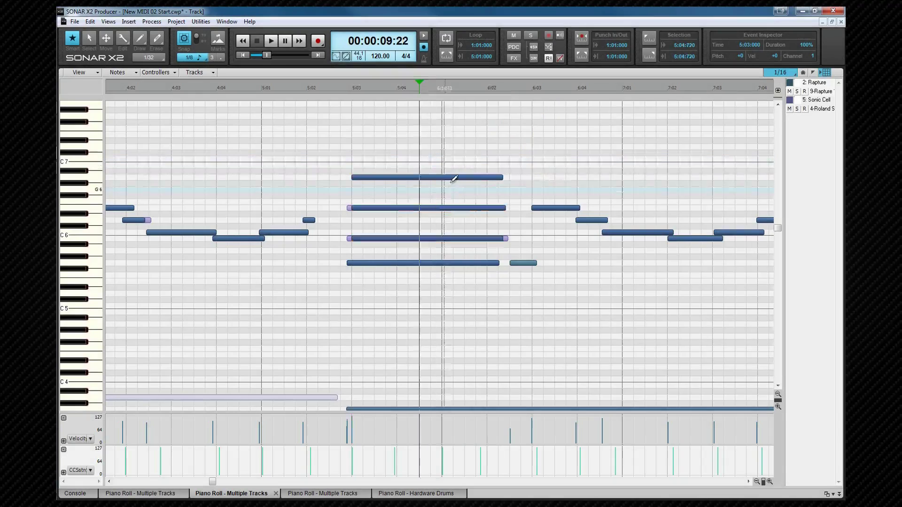
Step: Cut a middle section out of the A 6 note and glue the two remaining pieces back into one note
drag(462, 175, 439, 171)
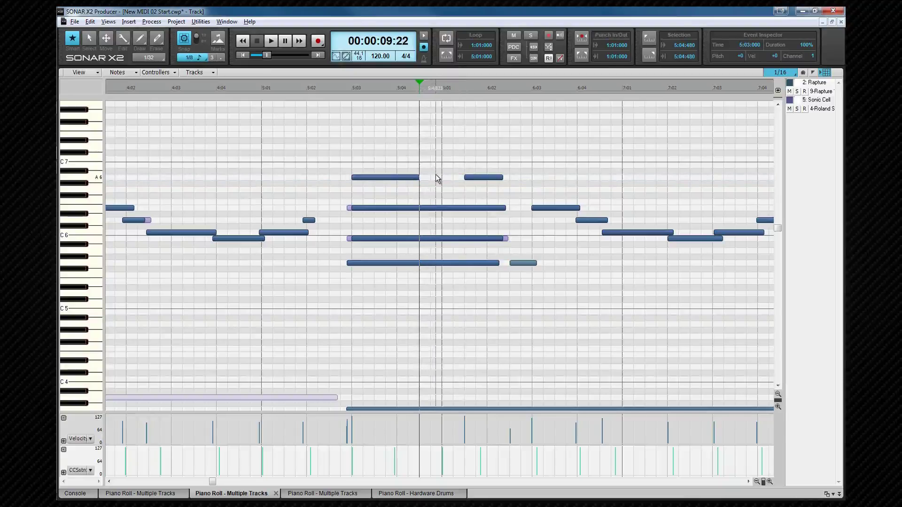
click(408, 177)
ctrl+click(478, 176)
key(ctrl+g)
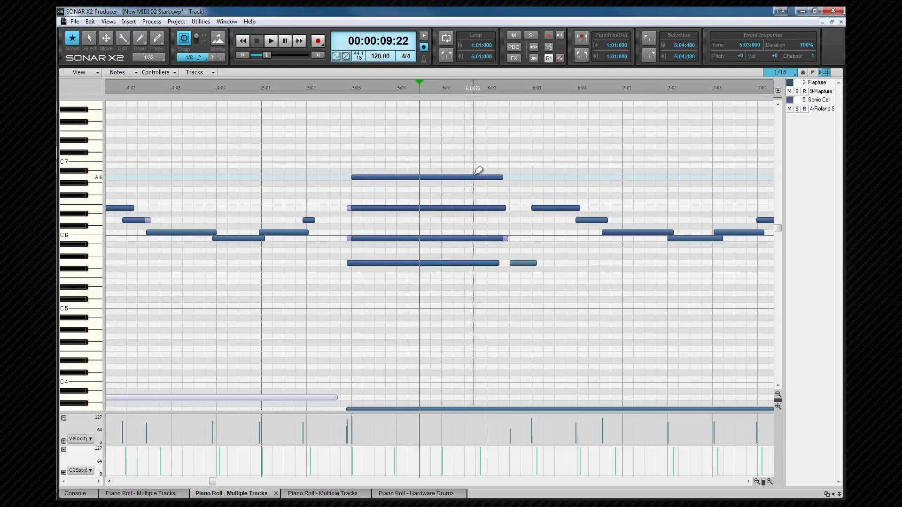
Step: Erase the A 6 note and audition the selected held chord and neighbouring notes up to 6:04 in a loop
click(469, 178)
drag(472, 175, 551, 289)
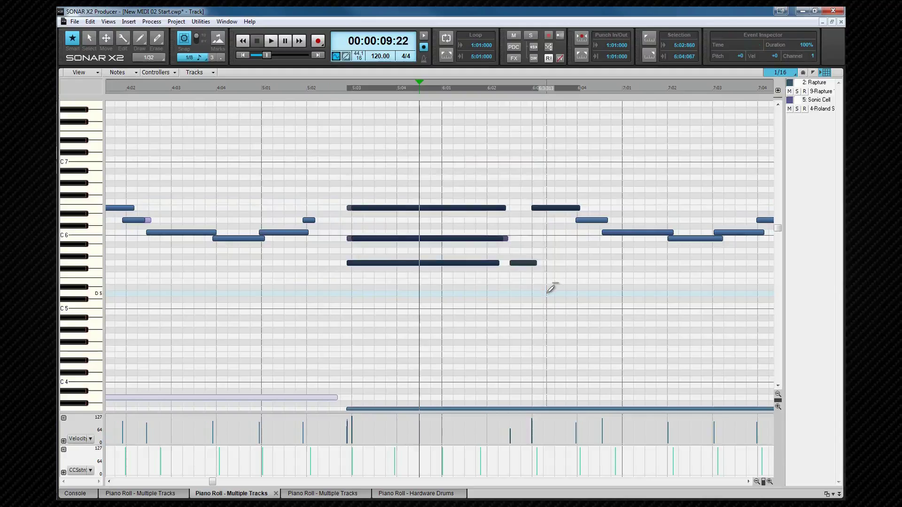
key(ctrl+shift+l)
key(space)
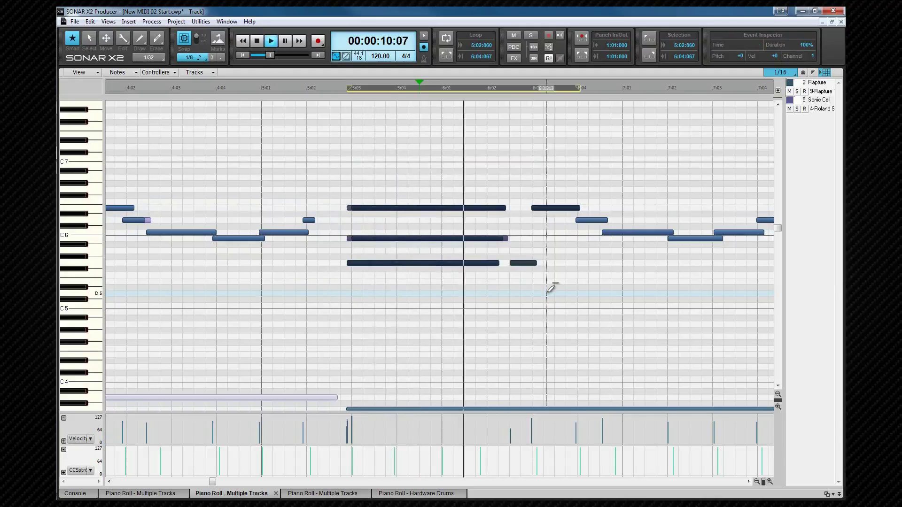
key(space)
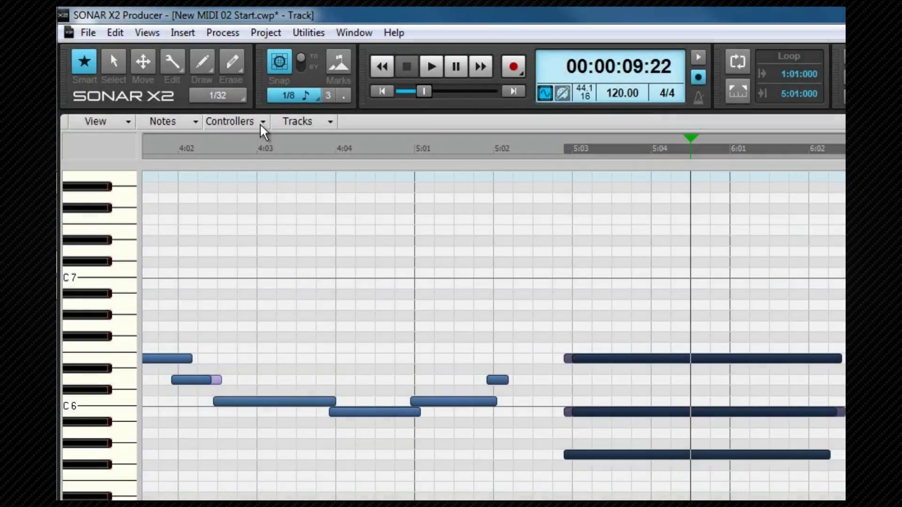
click(174, 73)
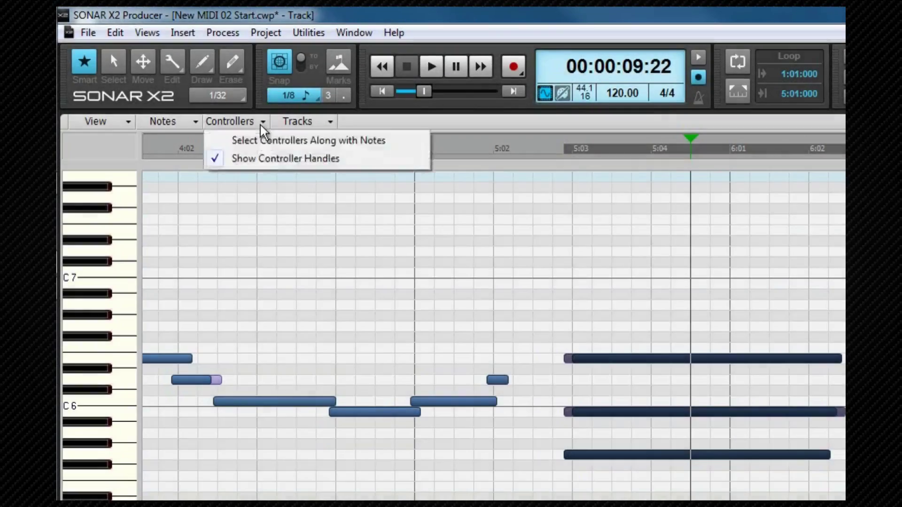
click(262, 123)
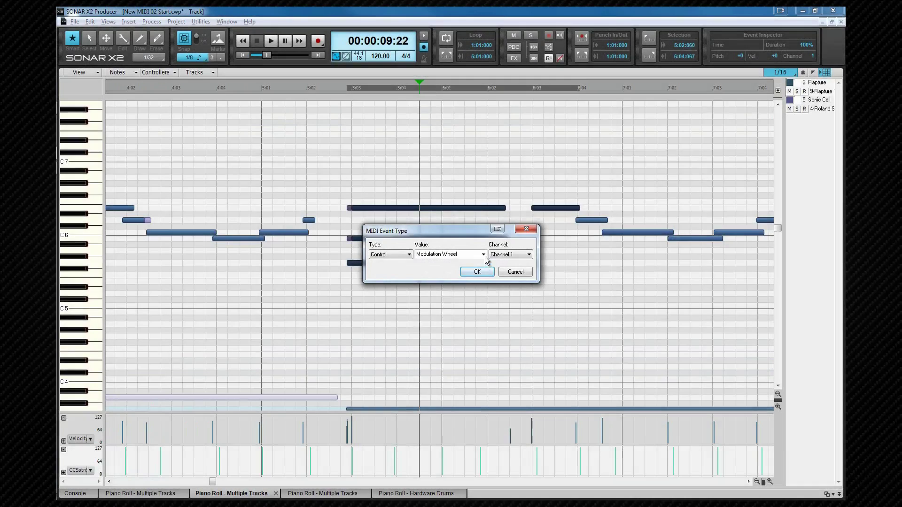
Step: Add an Expression controller lane on channel 1 and draw expression values beneath the held chord and the notes following it
click(483, 255)
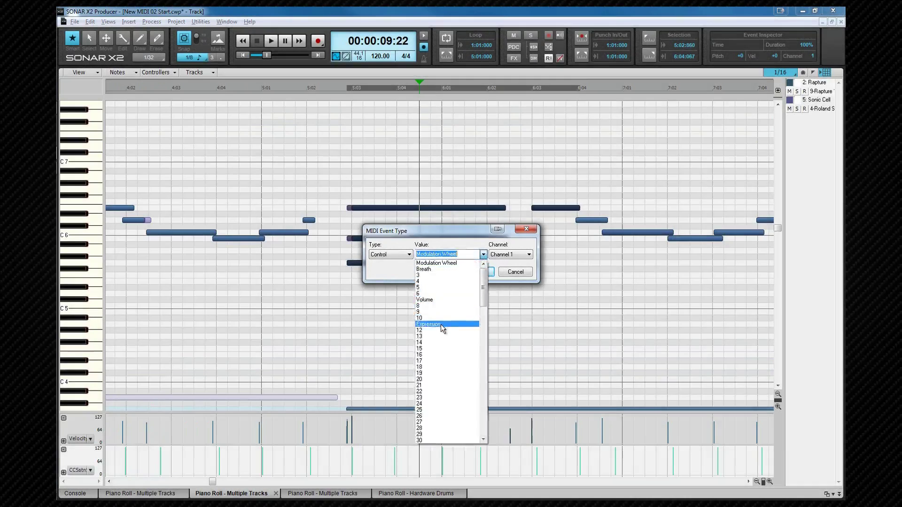
click(441, 324)
click(483, 273)
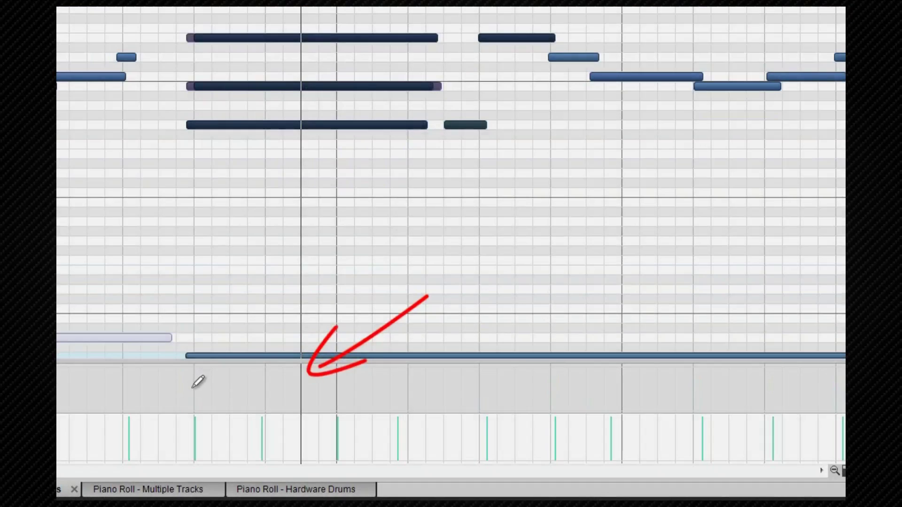
mouse_move(192, 387)
mouse_down()
mouse_move(314, 384)
mouse_move(364, 399)
mouse_move(433, 381)
mouse_up()
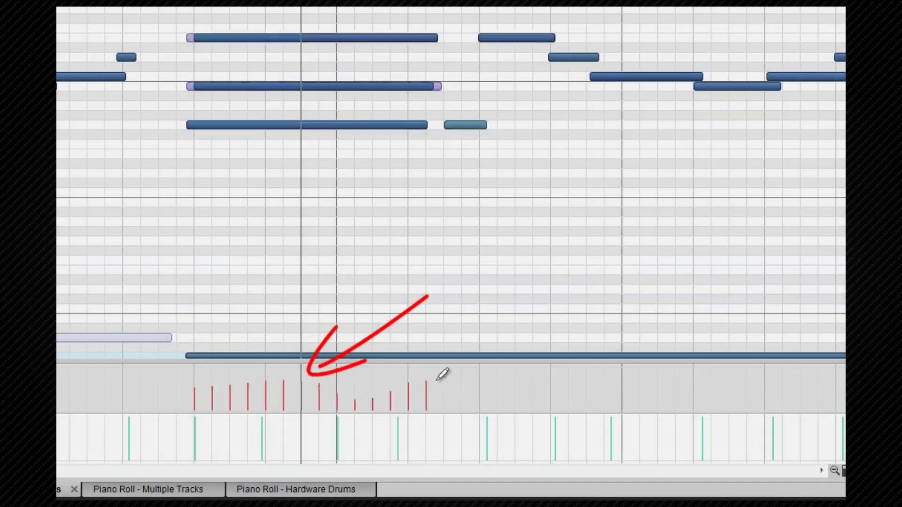
drag(494, 375, 625, 367)
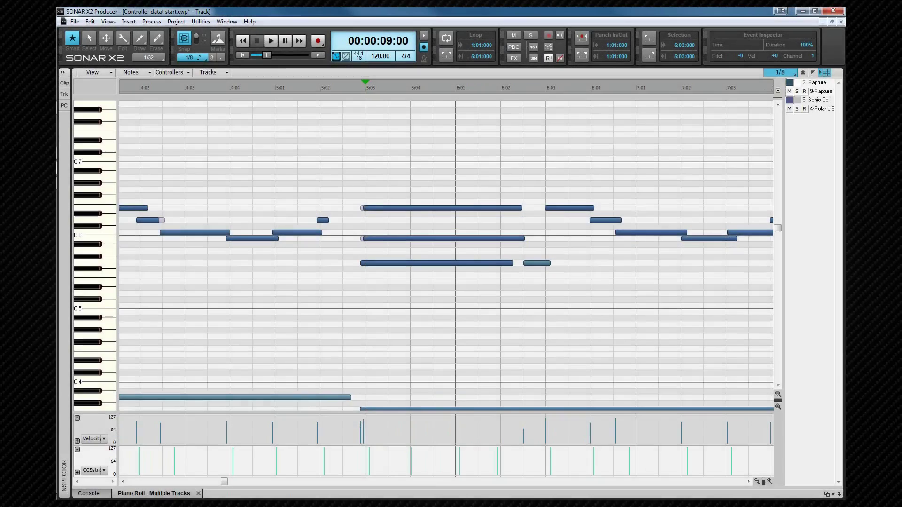
Step: Insert a series of channel 1 Volume controllers from 5:01:000 to 7:03:000, beginning at 40 and ending at 120, and change the velocity lane's displayed data
drag(275, 88, 735, 93)
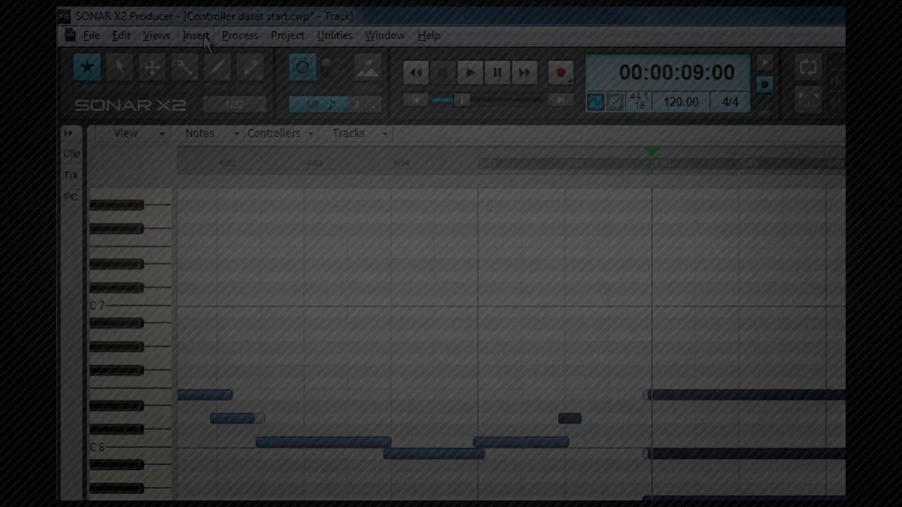
click(128, 22)
click(231, 264)
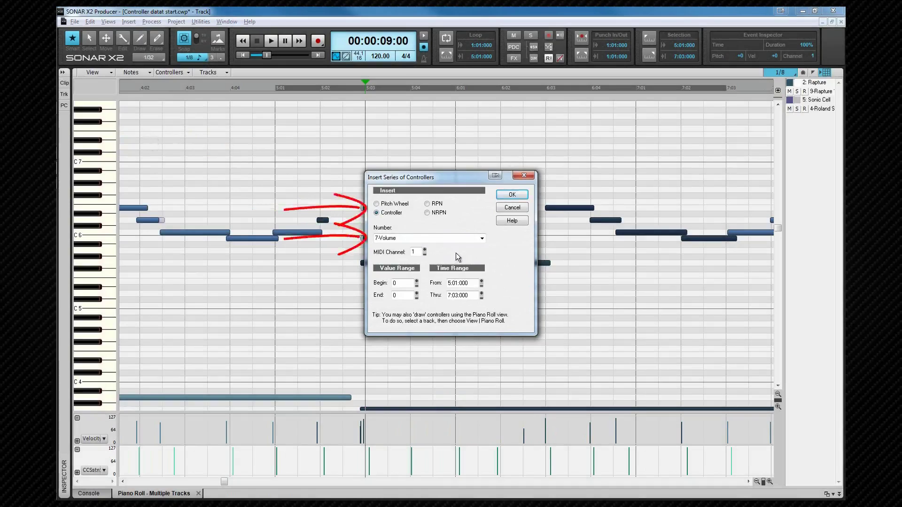
double_click(396, 295)
text(120)
key(shift+Tab)
text(40)
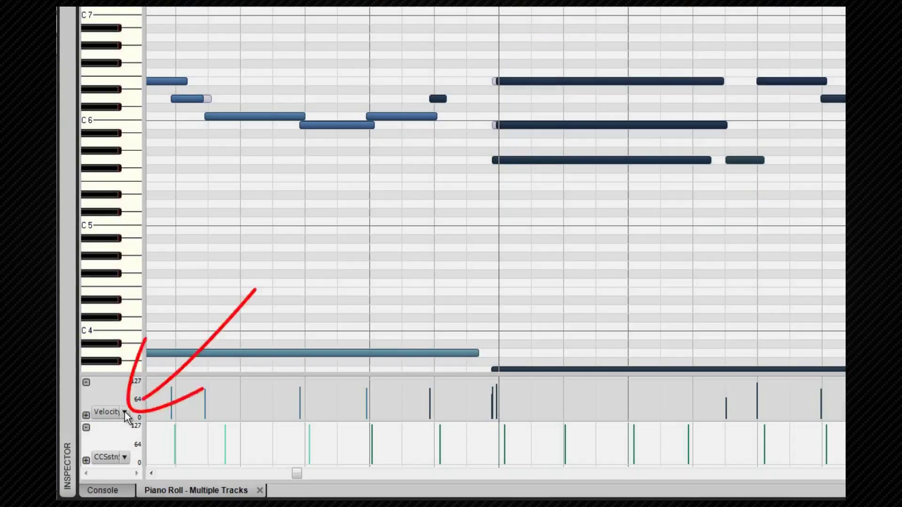
click(125, 412)
click(140, 445)
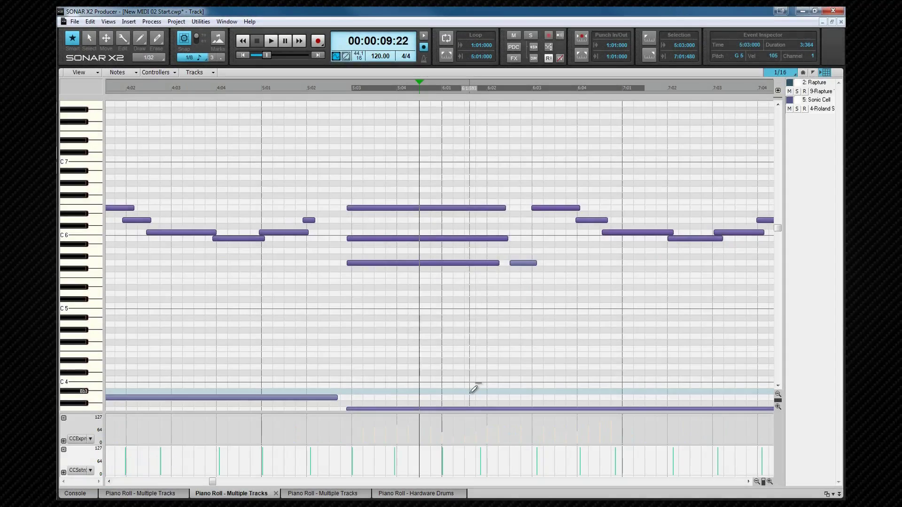
Step: Select the Sonic Cell notes from the held chord through 7:04 and try adjusting them with the Edit tool
drag(343, 126, 754, 297)
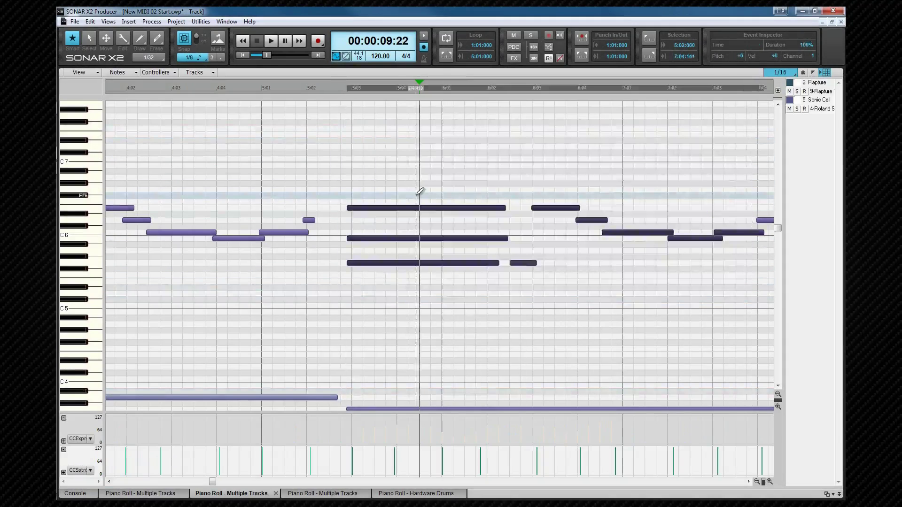
key(F8)
mouse_move(409, 196)
mouse_down()
mouse_move(409, 159)
mouse_move(400, 182)
mouse_move(392, 178)
mouse_up()
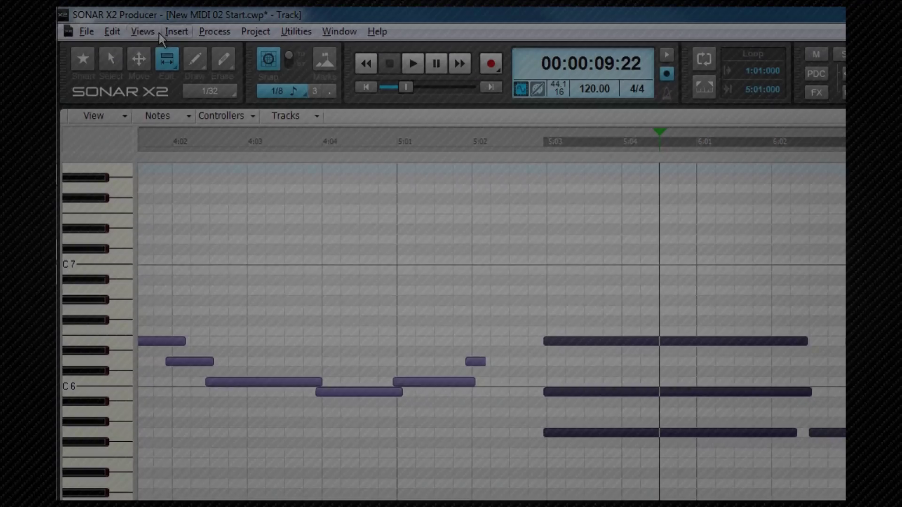
Step: Open the Event List for the tracks and insert a new event at 3:01:000
click(108, 22)
click(166, 236)
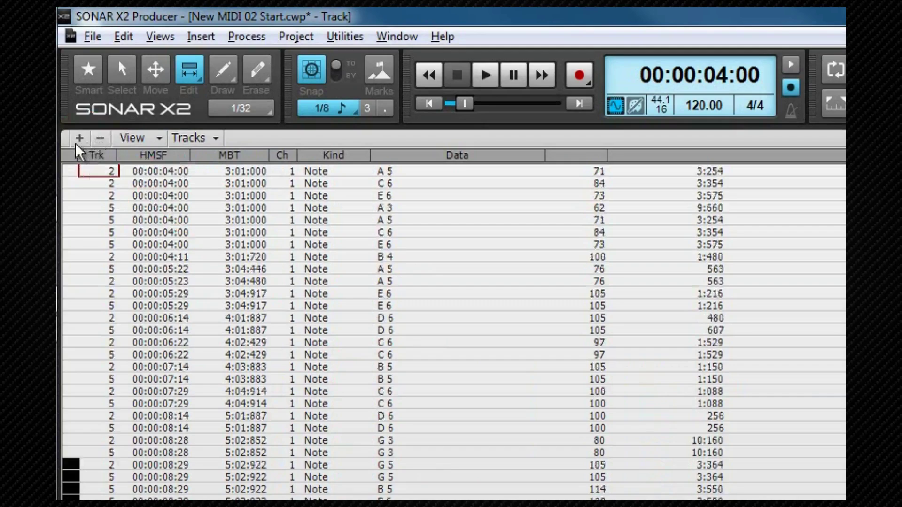
click(78, 141)
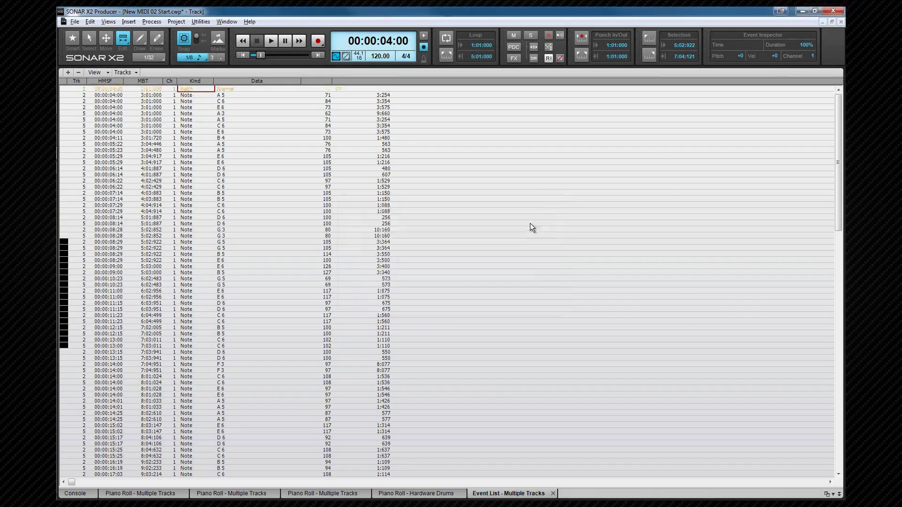